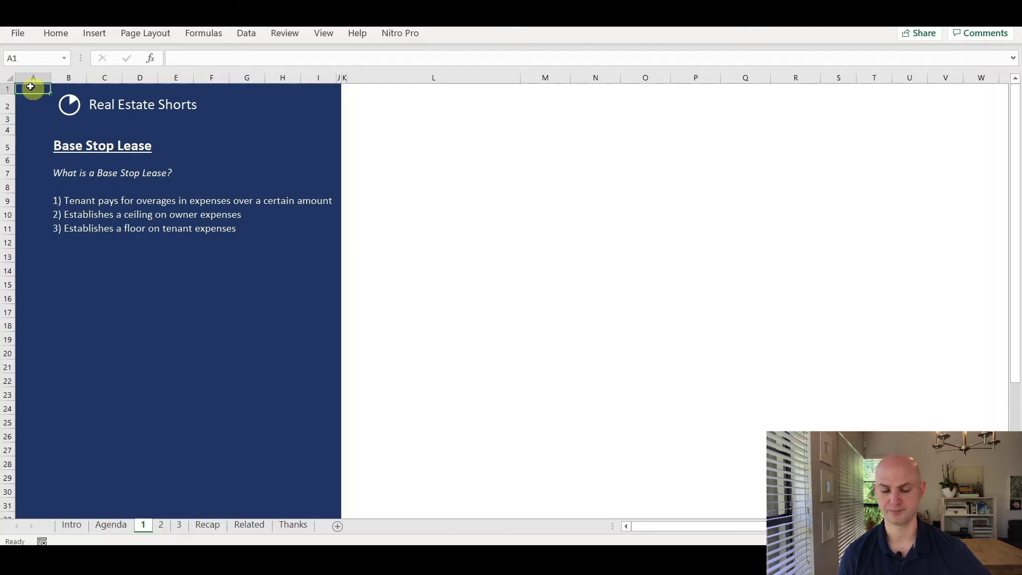
# Move to sheet 2 to see how the Year 1 and Year 2 base years compare.
pyautogui.hotkey('ctrl', 'pagedown')
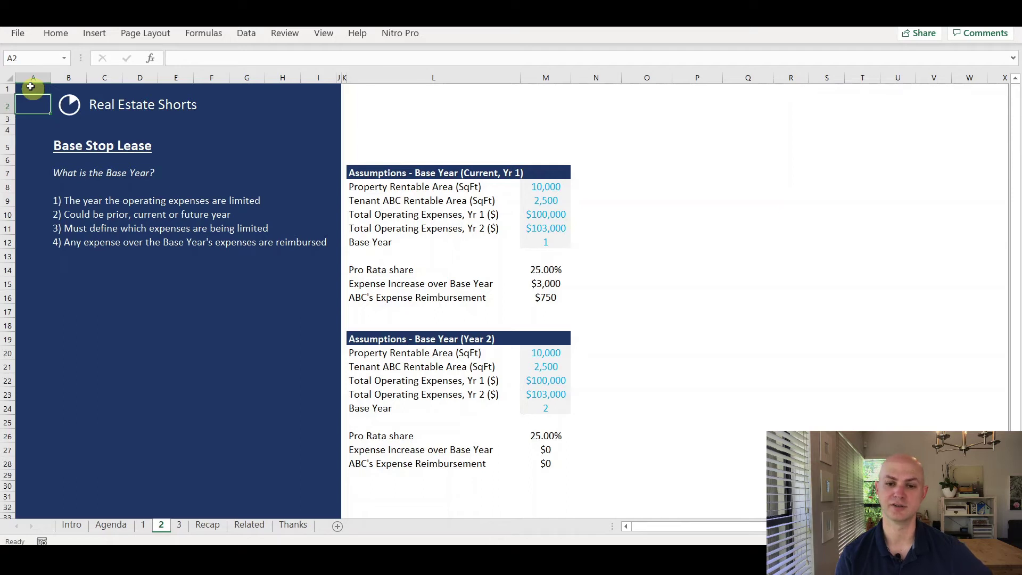
pyautogui.click(554, 215)
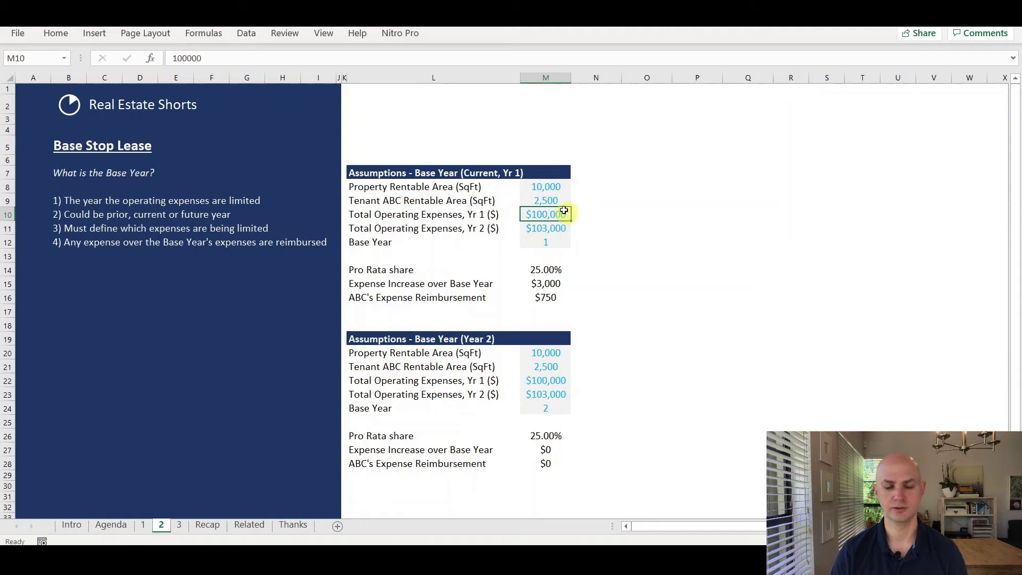
pyautogui.click(554, 199)
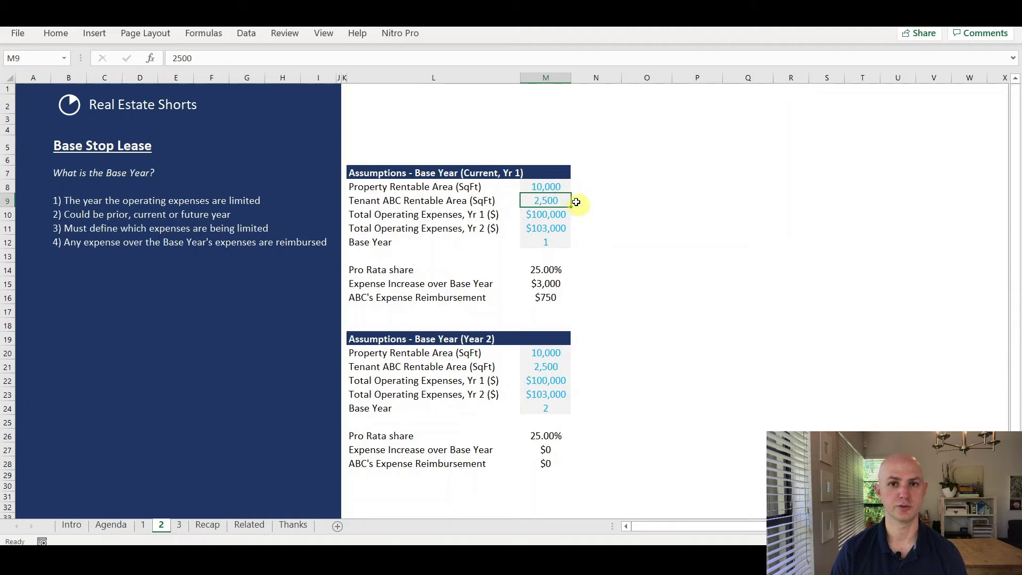
pyautogui.click(561, 188)
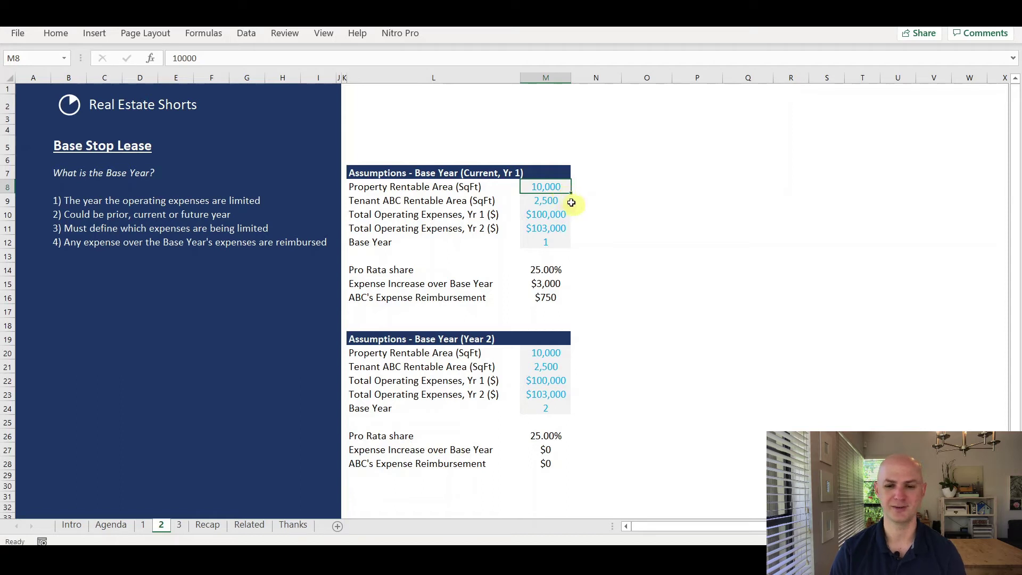
pyautogui.click(562, 213)
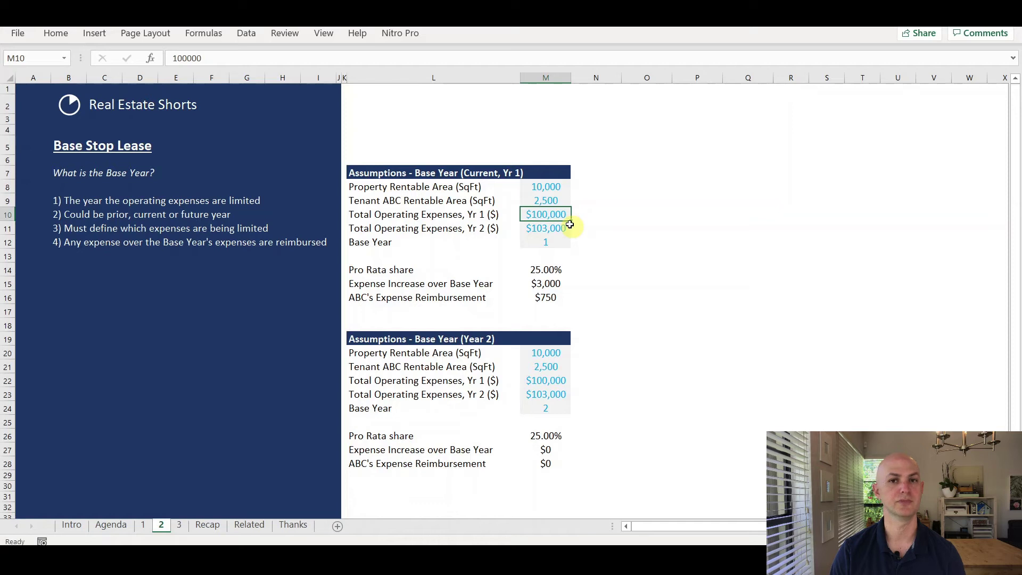
pyautogui.click(557, 228)
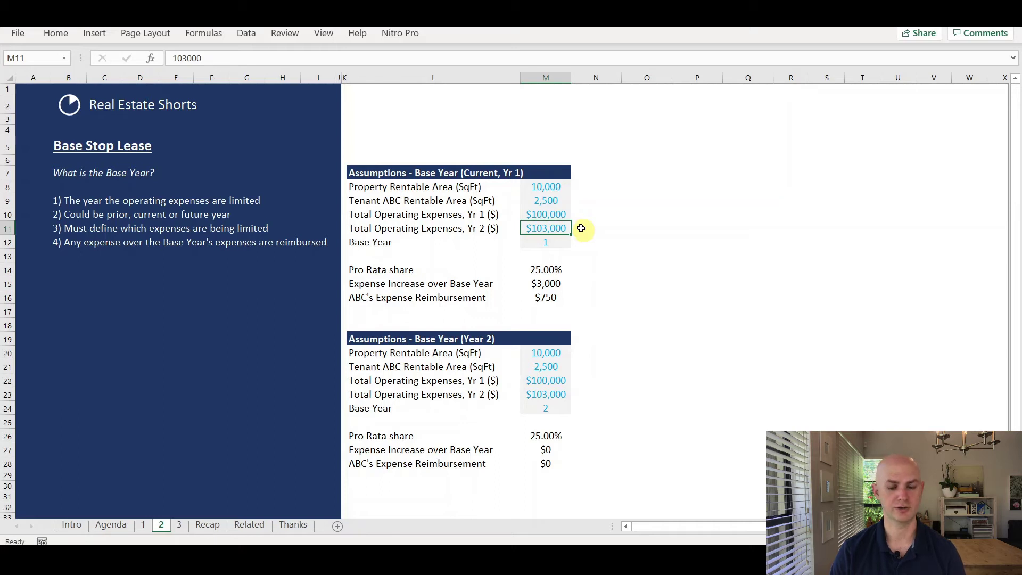
pyautogui.click(550, 241)
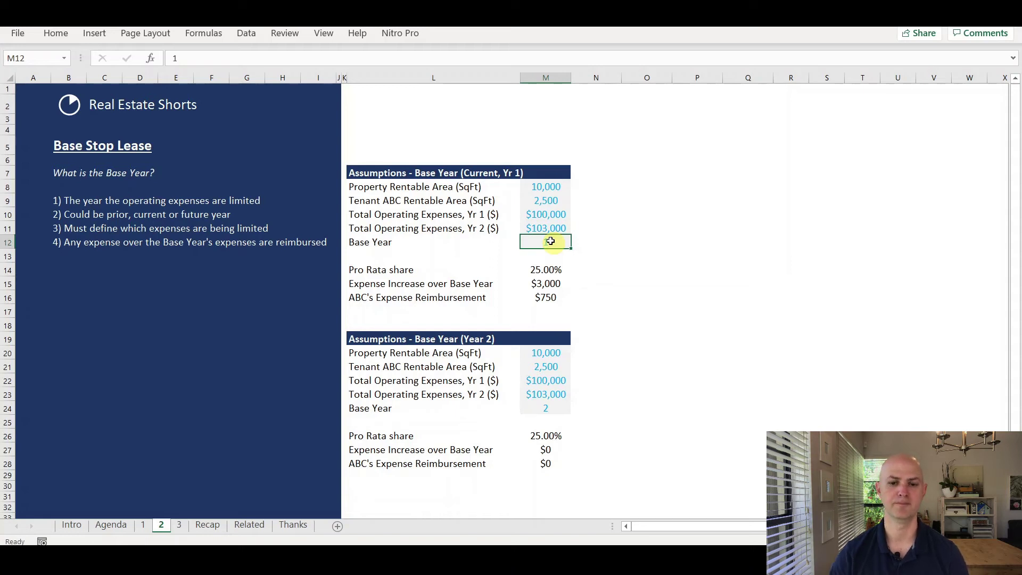
pyautogui.click(554, 269)
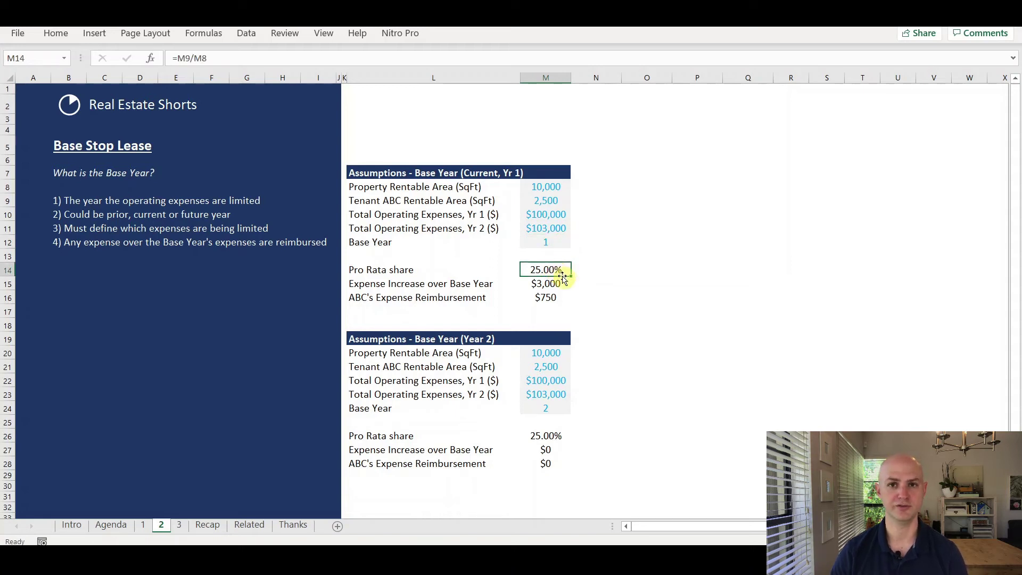
pyautogui.click(563, 284)
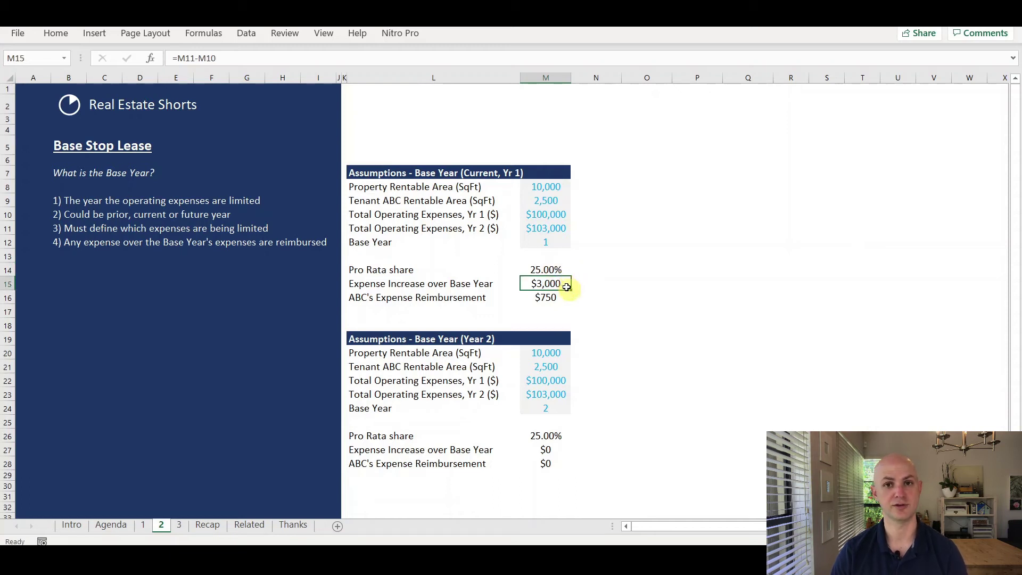
pyautogui.click(561, 297)
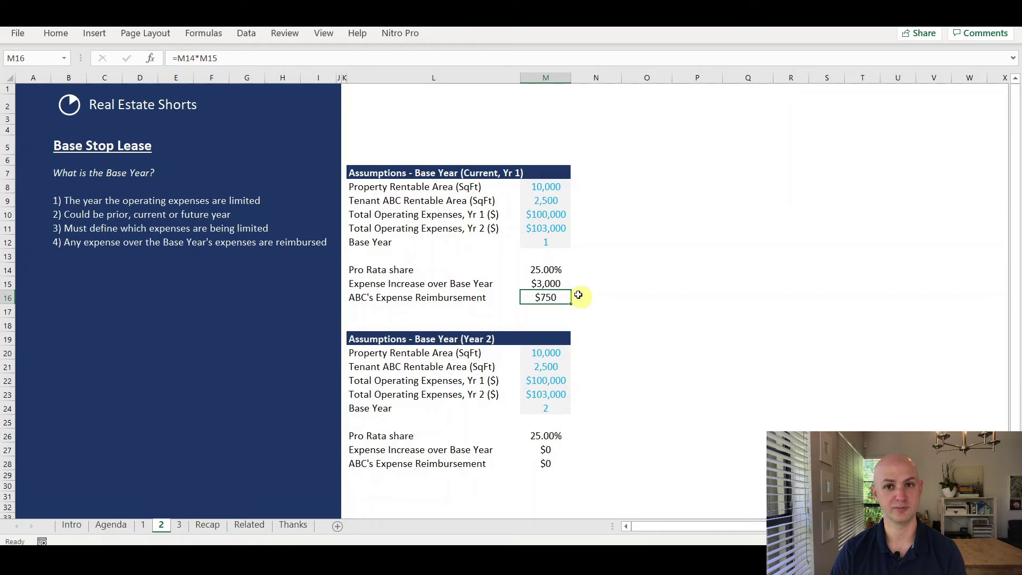
pyautogui.click(554, 201)
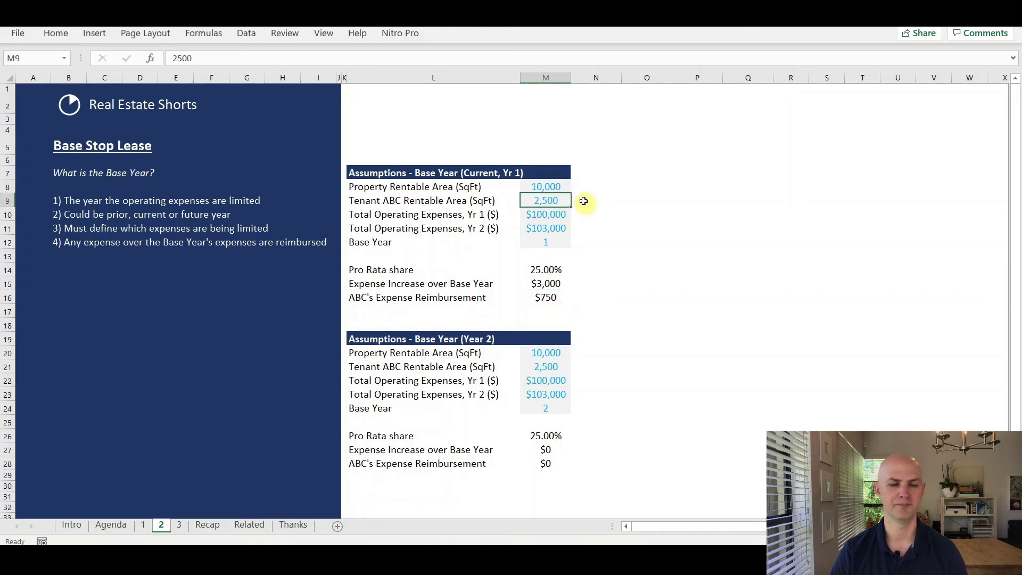
# Enter 10,000 as tenant ABC's Year 1 rentable area in M9.
pyautogui.write('10000')
pyautogui.press('Return')
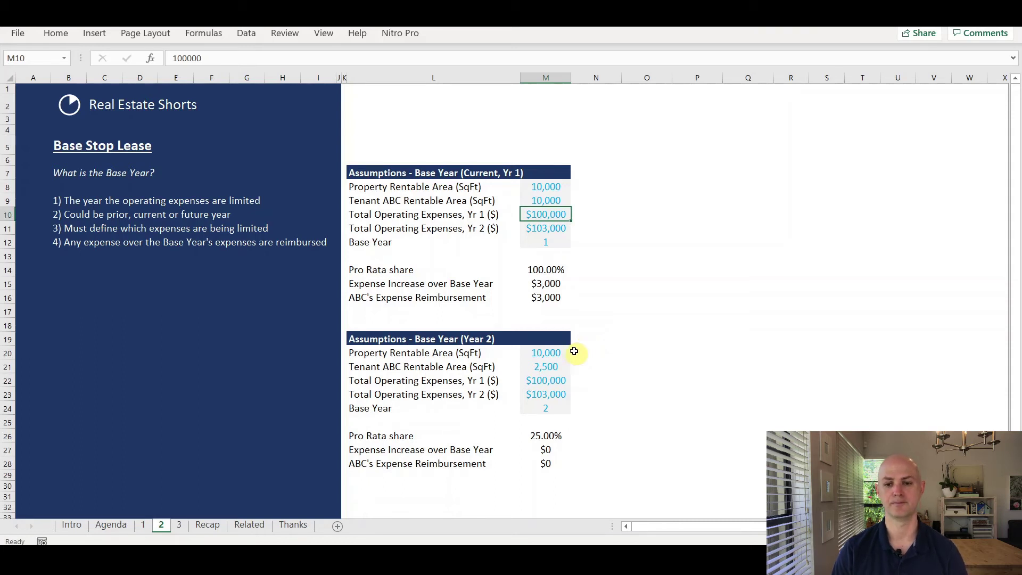
pyautogui.click(553, 353)
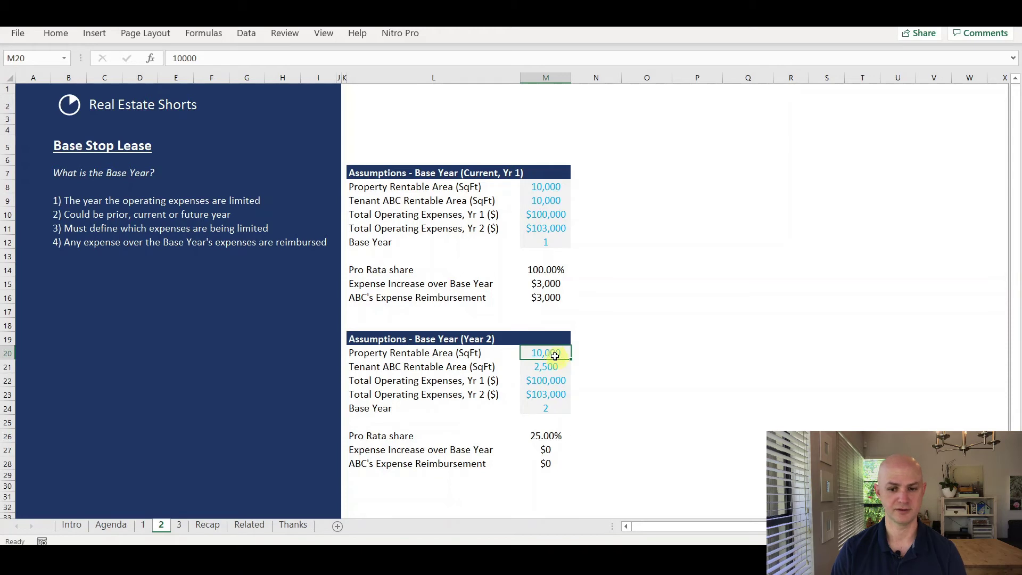
pyautogui.click(552, 366)
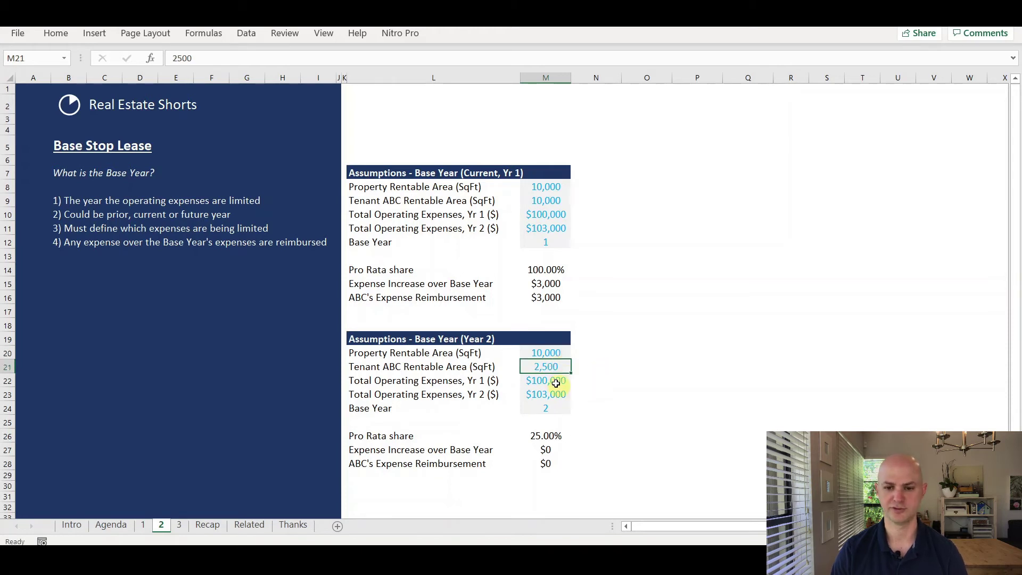
pyautogui.click(554, 381)
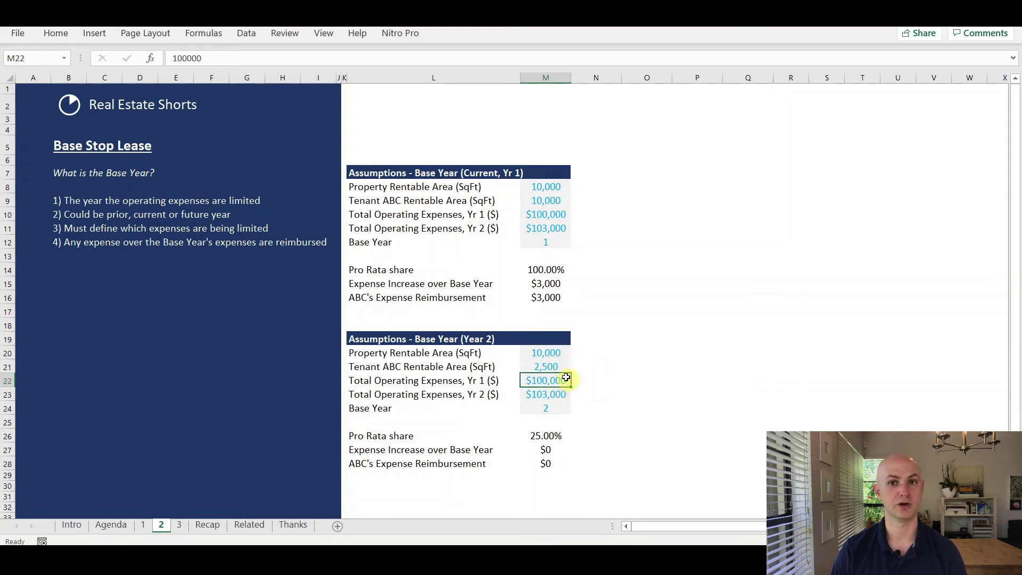
pyautogui.click(560, 393)
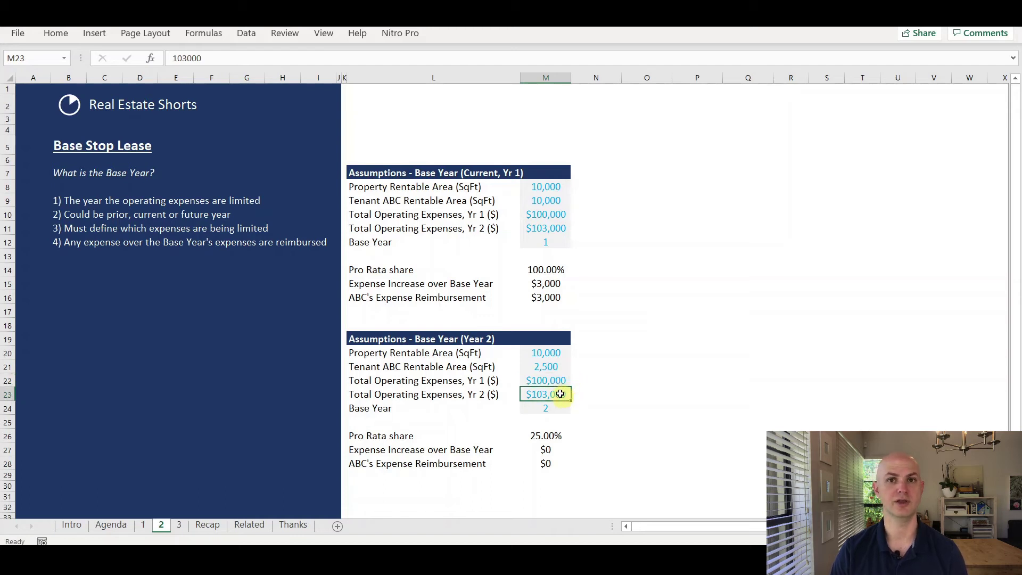
pyautogui.click(555, 408)
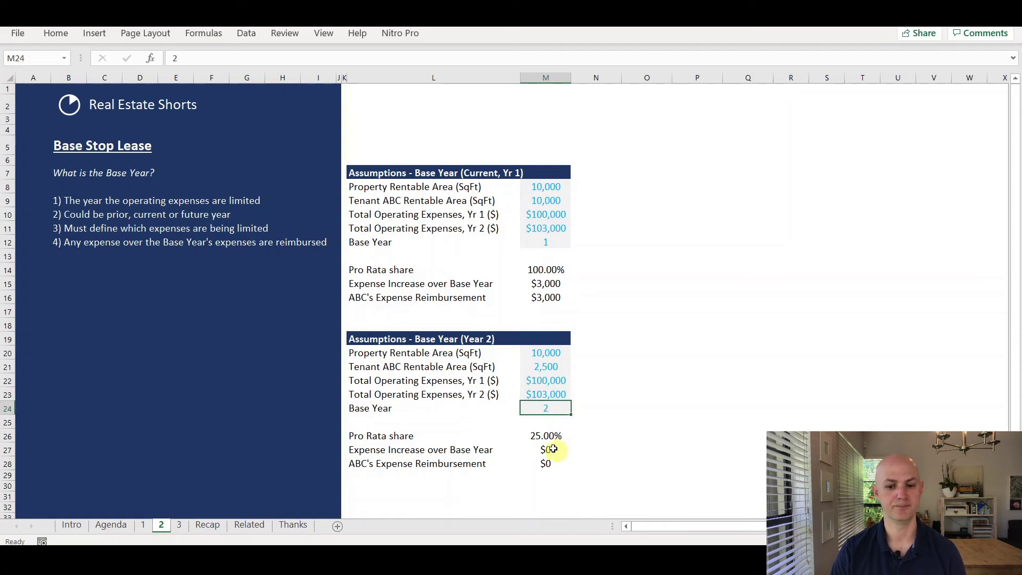
pyautogui.click(550, 449)
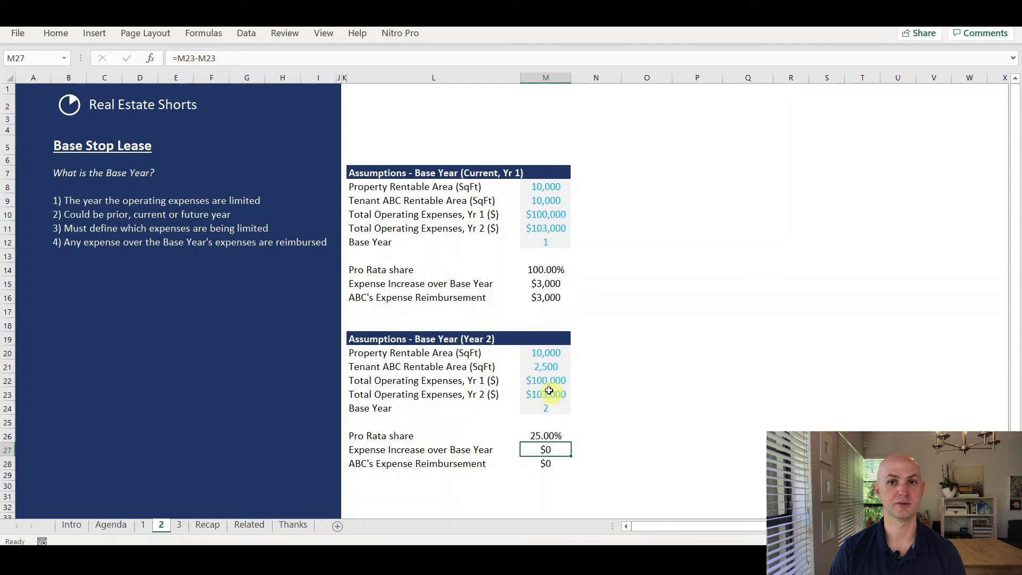
pyautogui.click(179, 527)
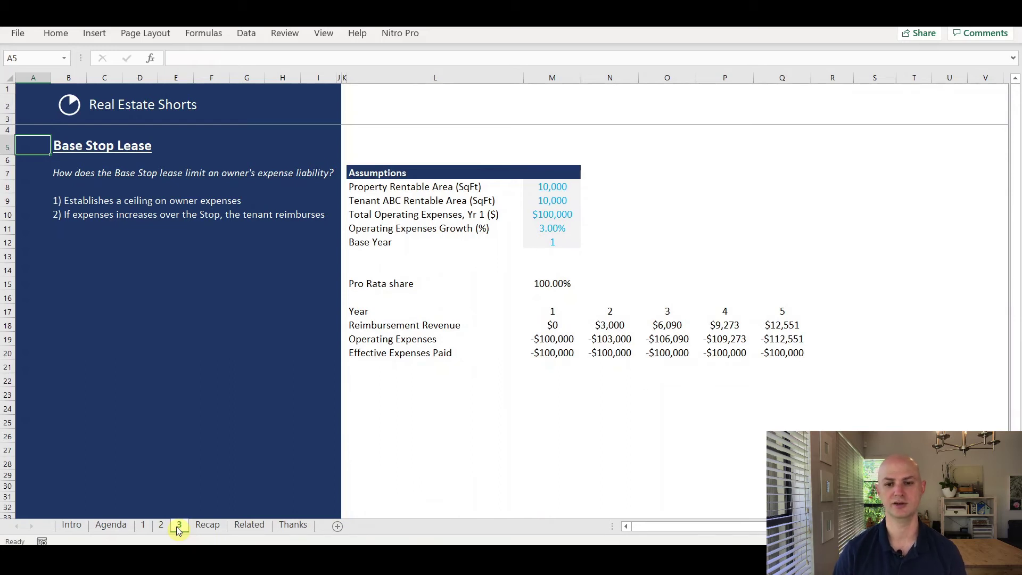
pyautogui.moveTo(554, 337); pyautogui.dragTo(790, 339)
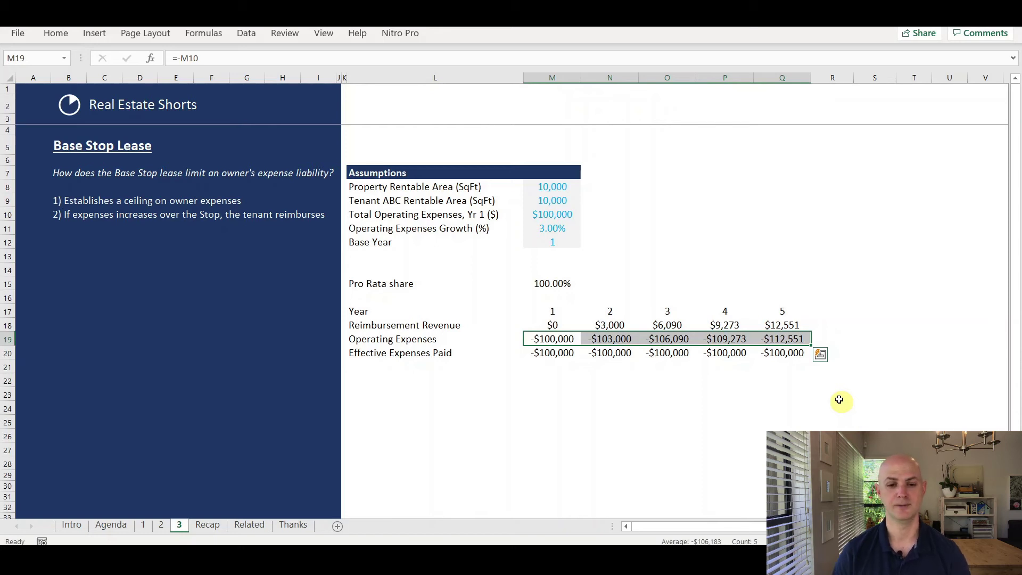
pyautogui.moveTo(381, 354); pyautogui.dragTo(778, 354)
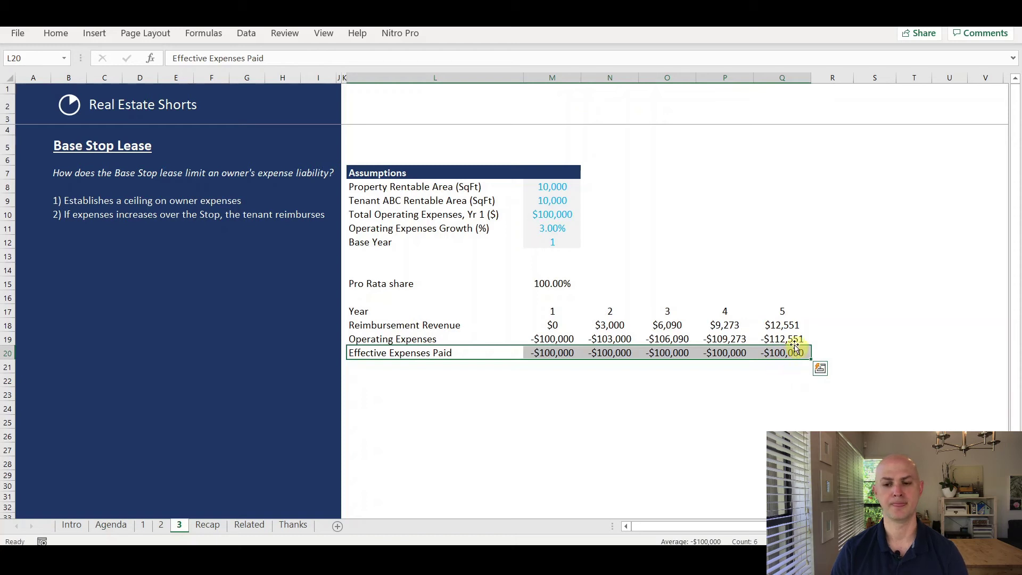
pyautogui.moveTo(793, 340); pyautogui.dragTo(566, 334)
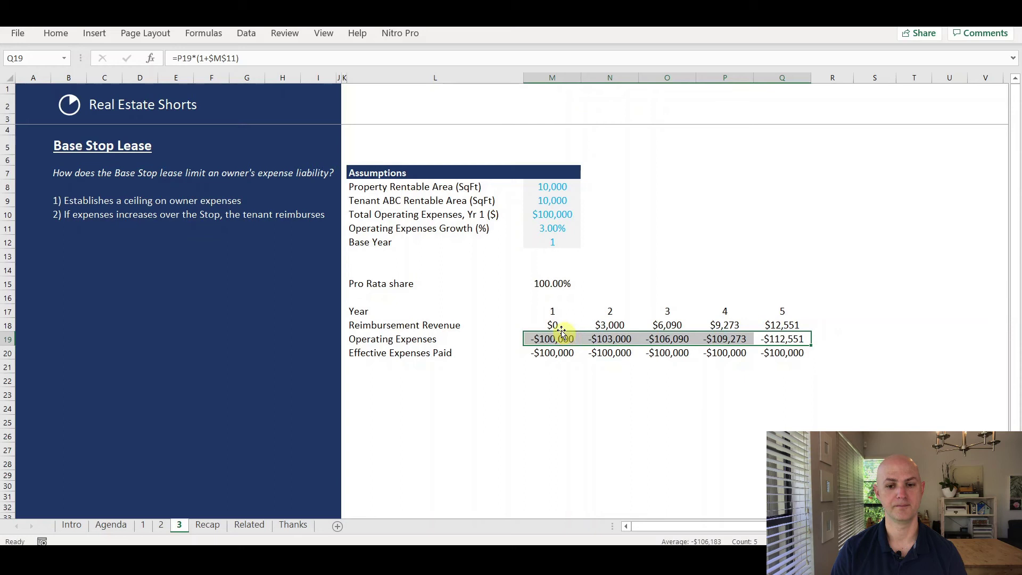
pyautogui.moveTo(552, 325); pyautogui.dragTo(782, 327)
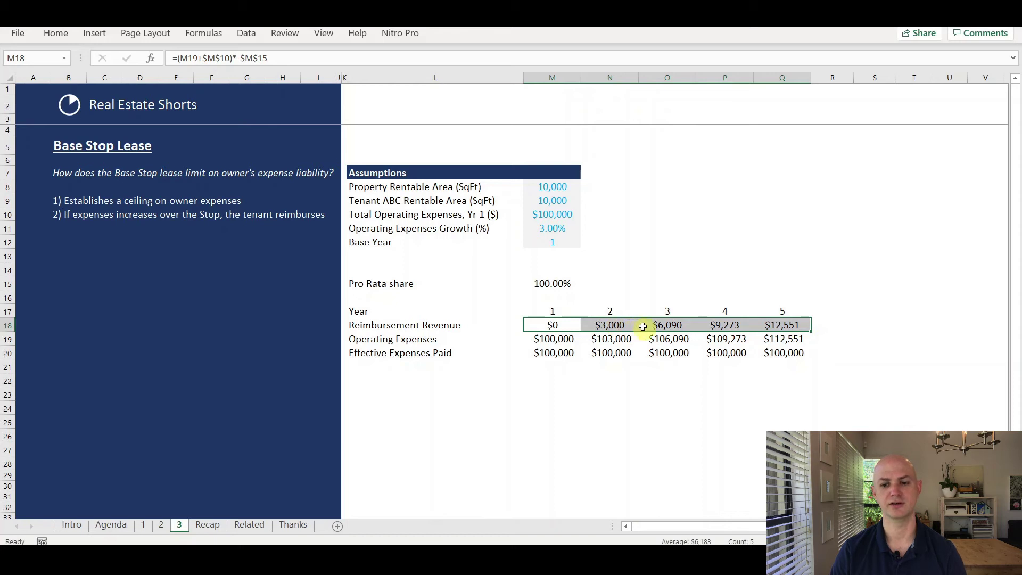
pyautogui.click(672, 326)
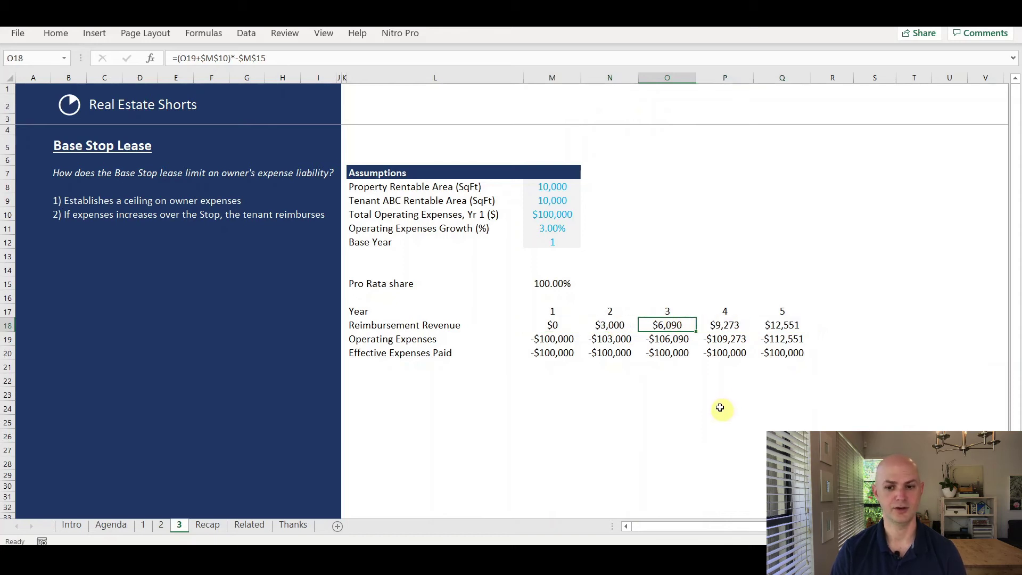
pyautogui.click(724, 323)
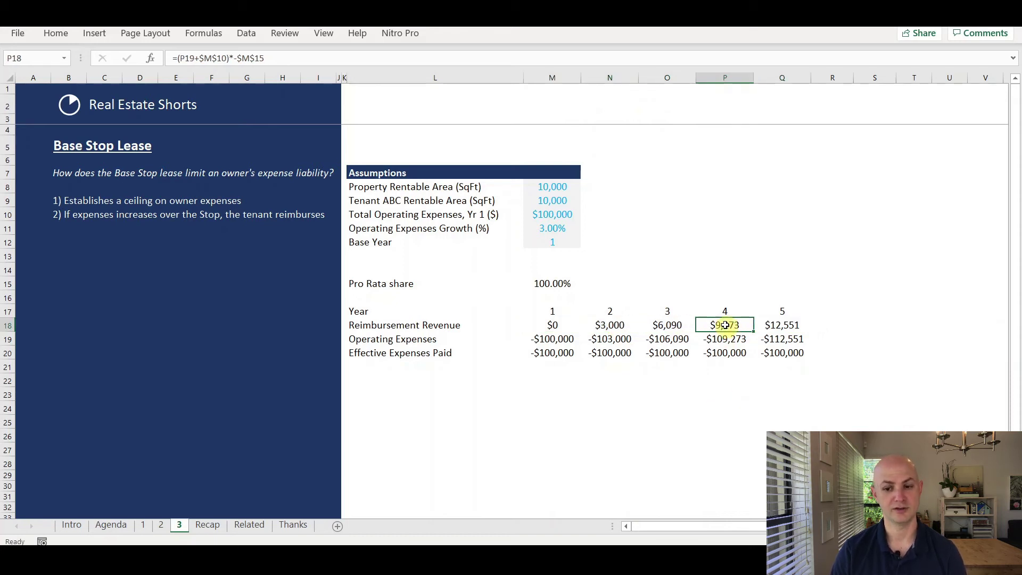
pyautogui.click(786, 328)
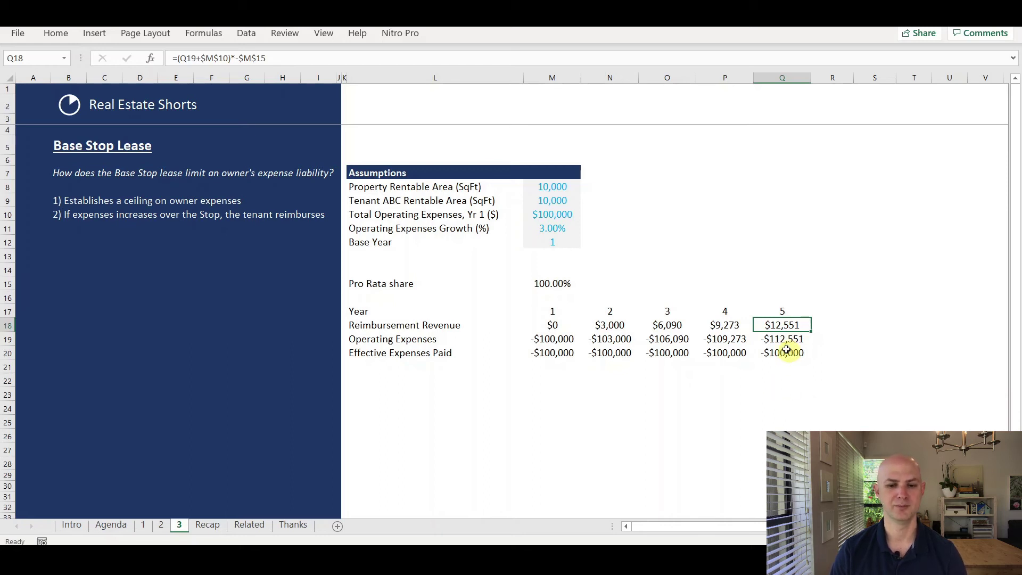
pyautogui.moveTo(785, 351); pyautogui.dragTo(444, 352)
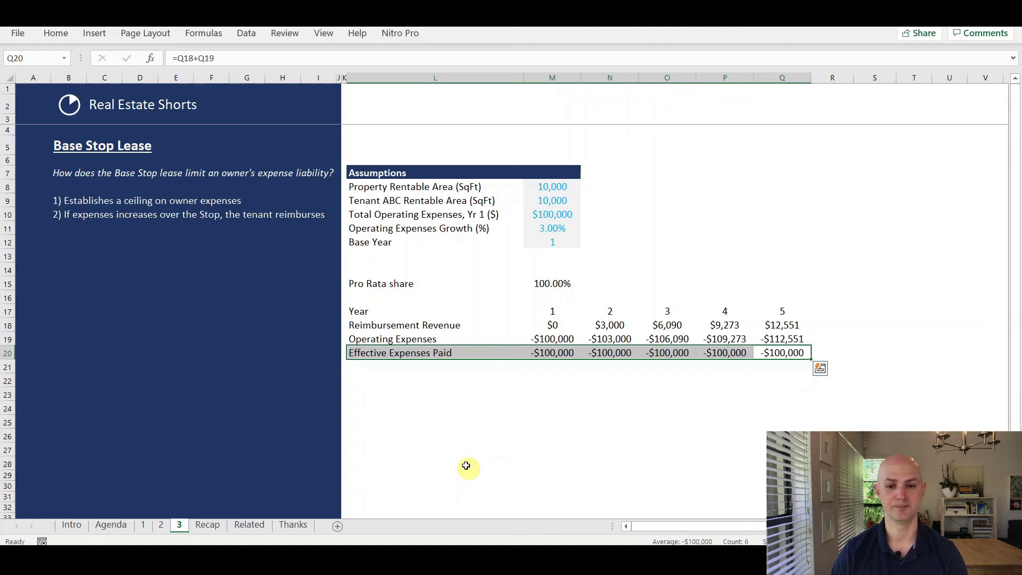
pyautogui.click(545, 325)
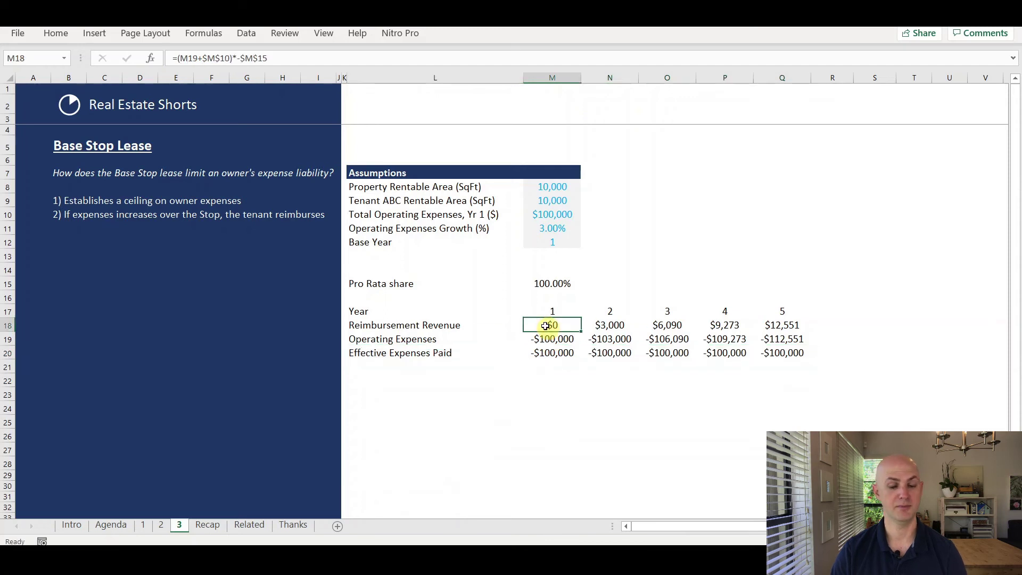
pyautogui.click(613, 324)
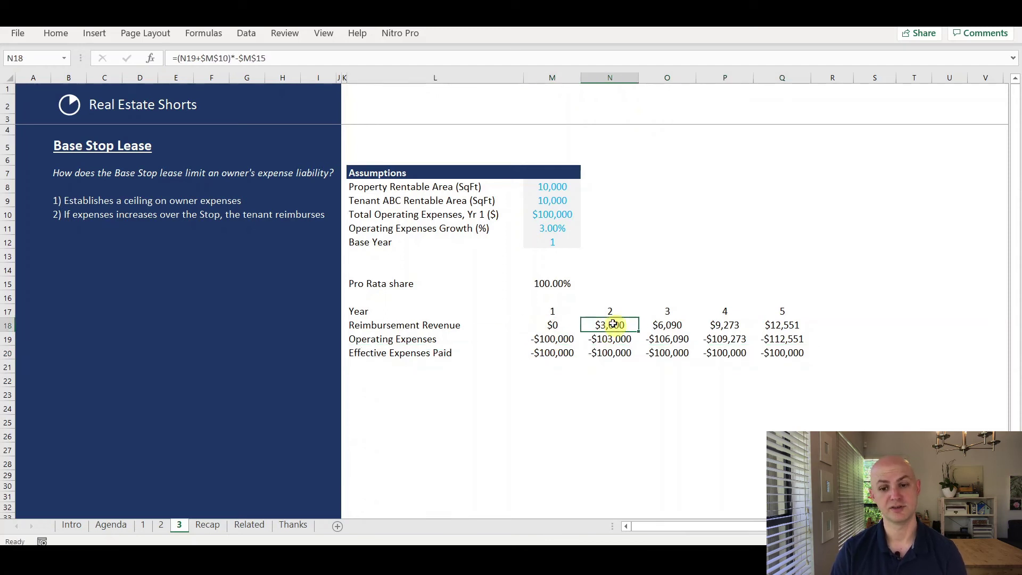
pyautogui.moveTo(614, 324); pyautogui.dragTo(775, 327)
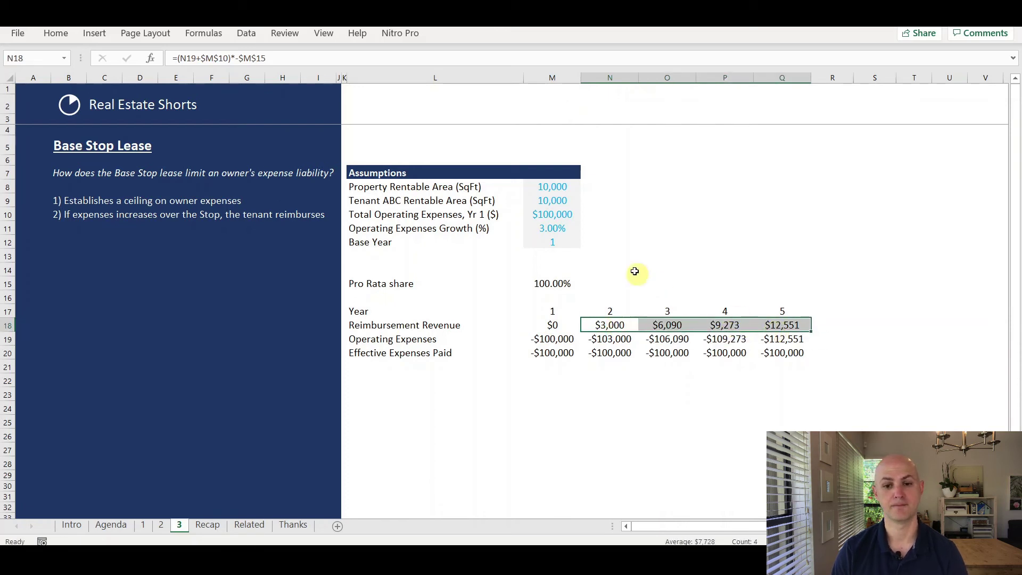
pyautogui.click(558, 227)
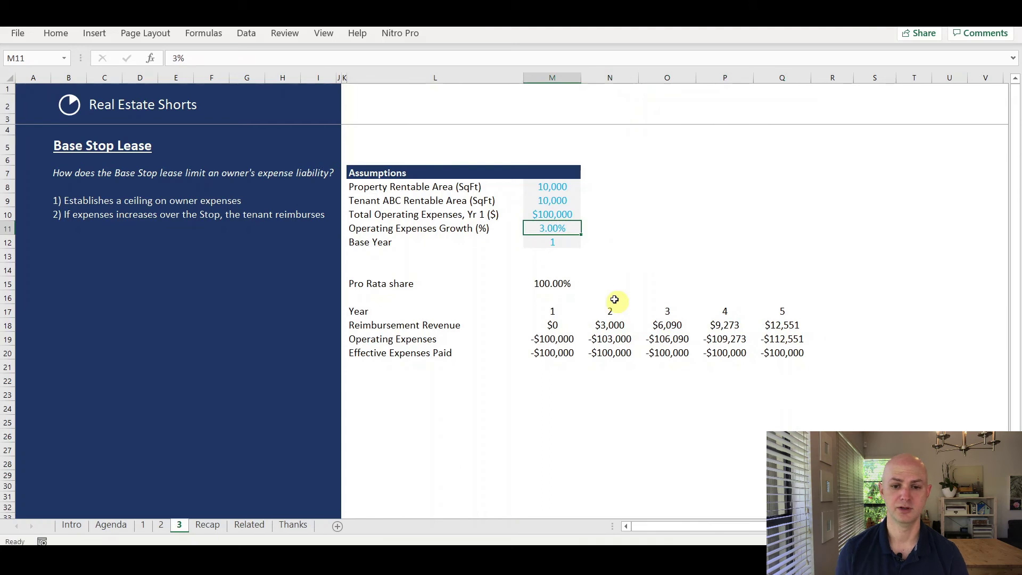
# Enter 0% for Operating Expenses Growth in M11 and reselect that cell.
pyautogui.write('0')
pyautogui.press('Return')
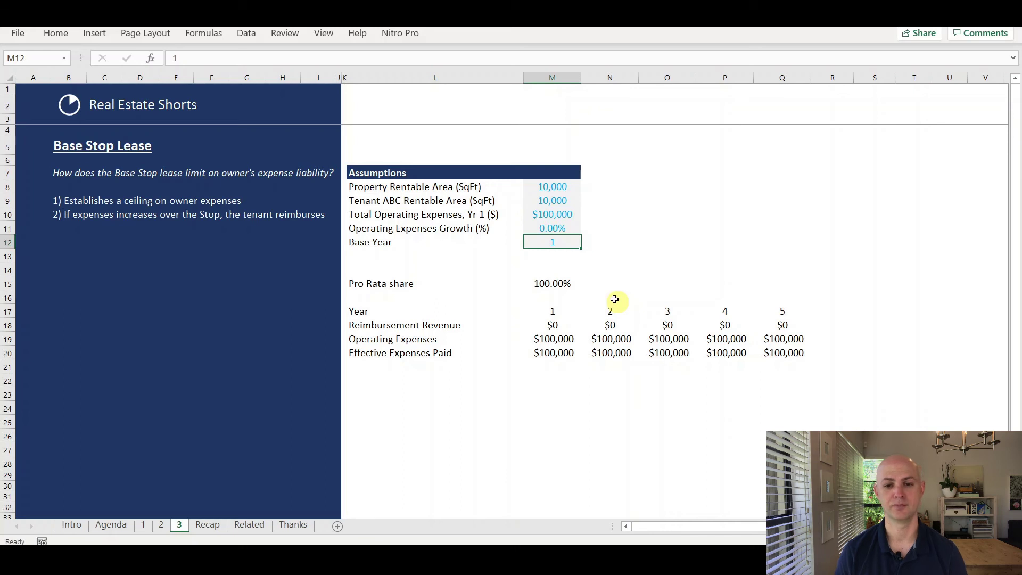
pyautogui.press('Up')
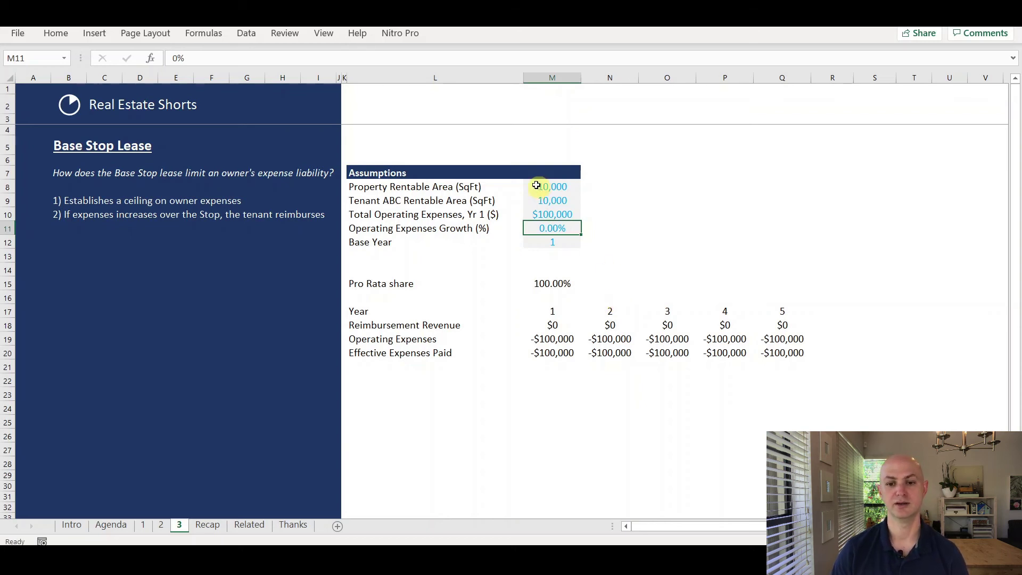
pyautogui.click(542, 201)
pyautogui.write('2500')
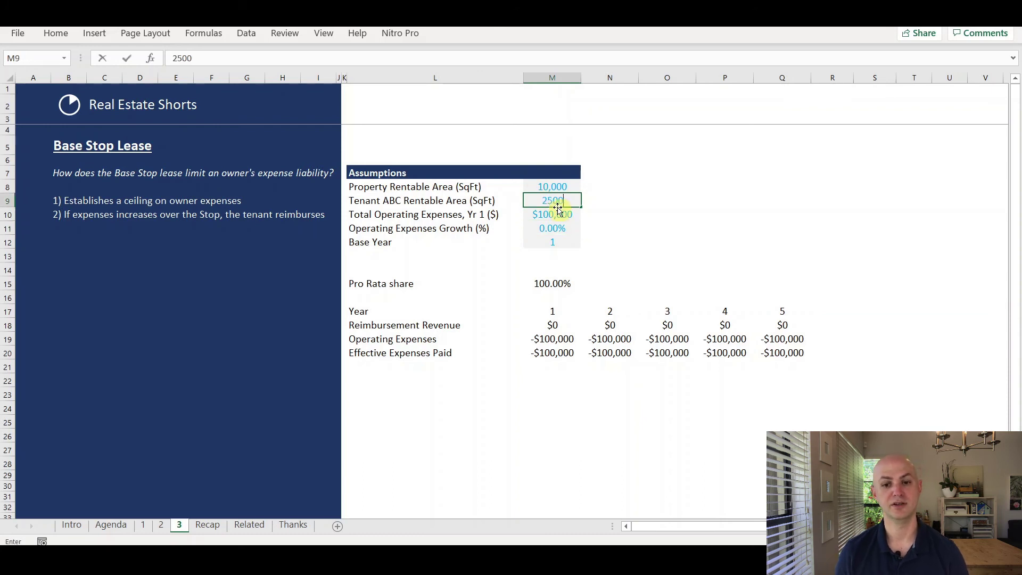
pyautogui.press('Return')
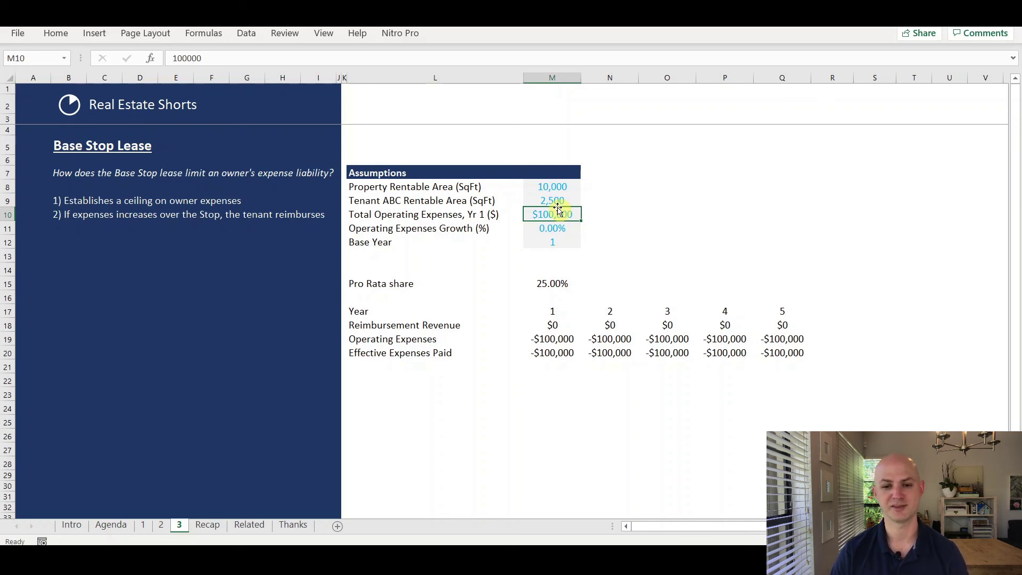
pyautogui.click(556, 202)
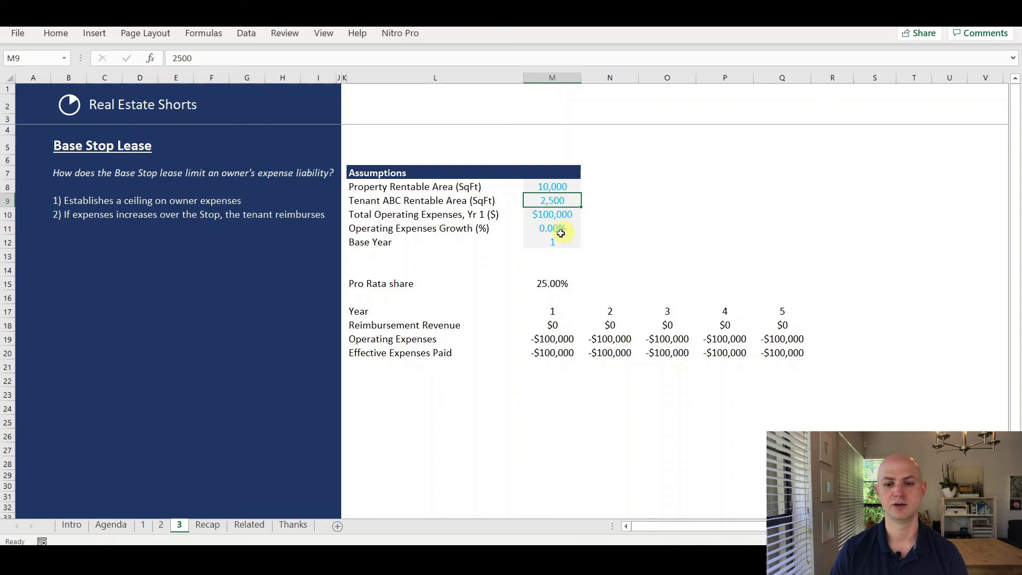
pyautogui.click(553, 283)
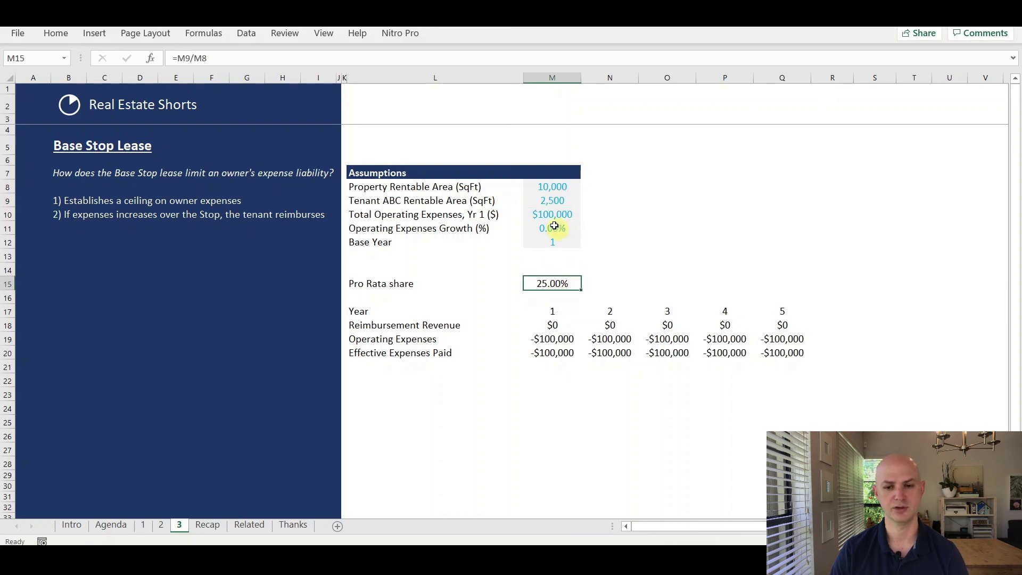
pyautogui.click(556, 202)
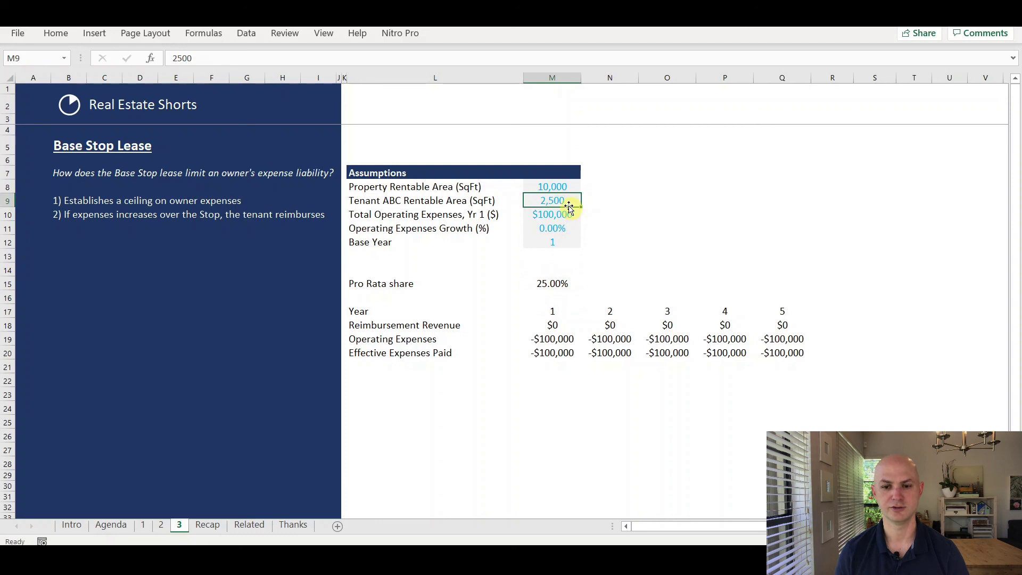
pyautogui.write('10000')
pyautogui.press('Return')
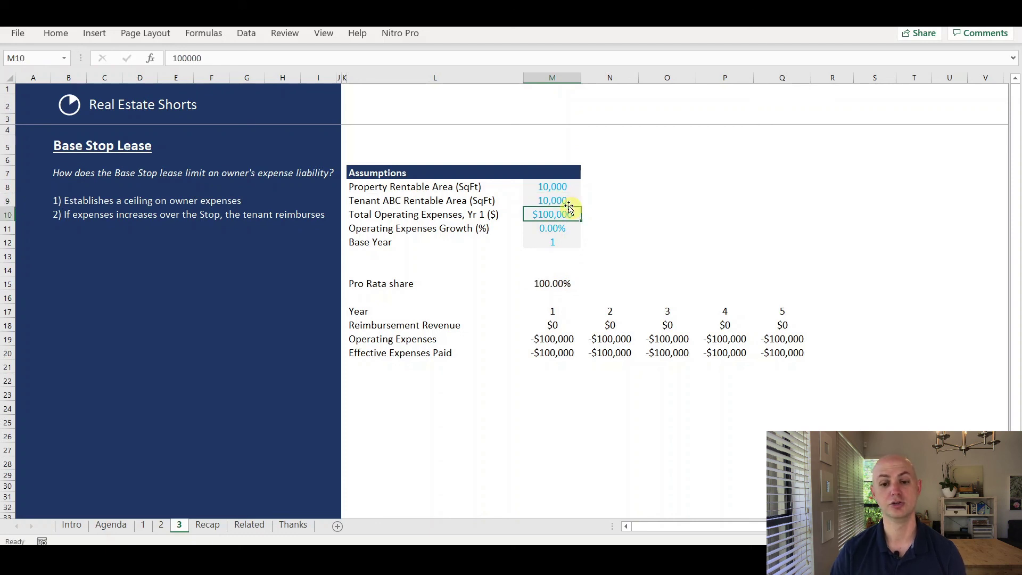
# Restore Operating Expenses Growth in M11 to 3%.
pyautogui.click(560, 228)
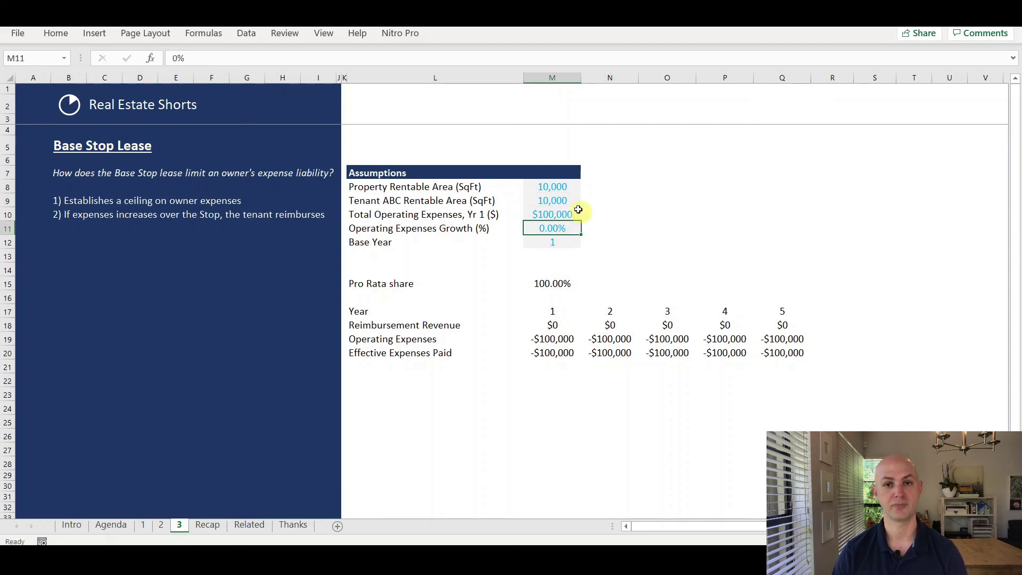
pyautogui.write('3')
pyautogui.press('Return')
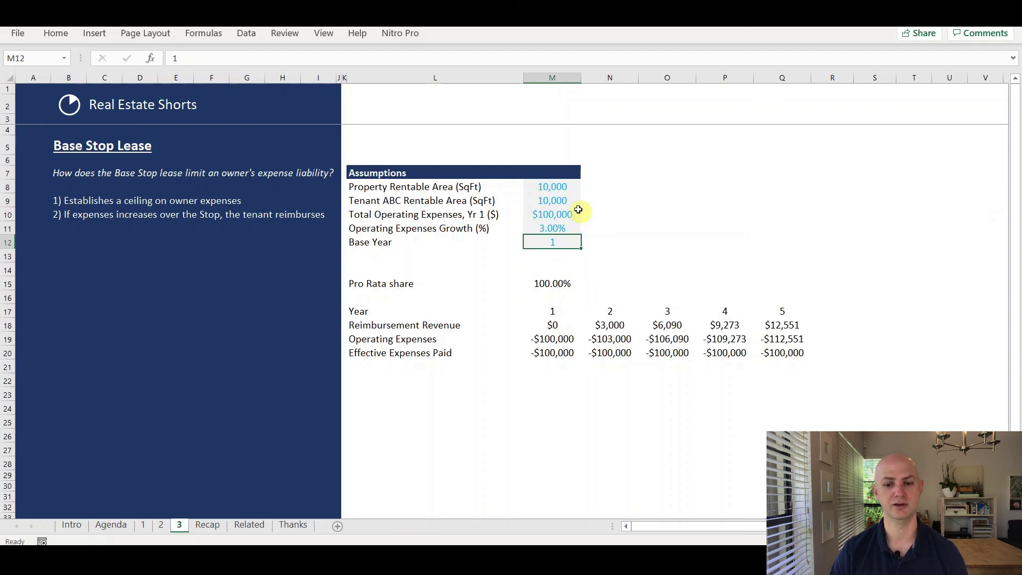
# Review the year 2 and year 3 reimbursement formulas and the year 1 operating expenses formula.
pyautogui.click(609, 325)
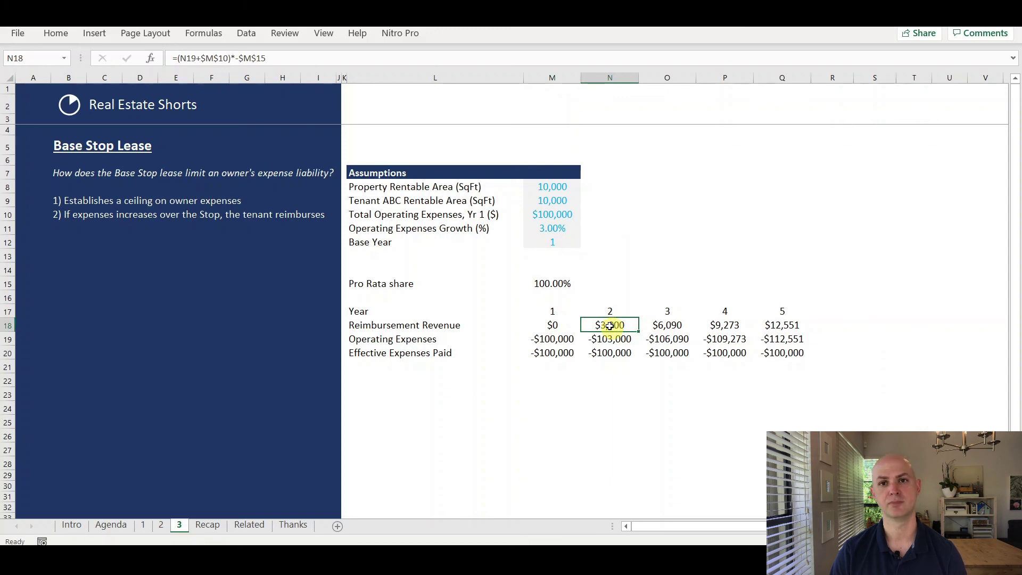
pyautogui.click(674, 323)
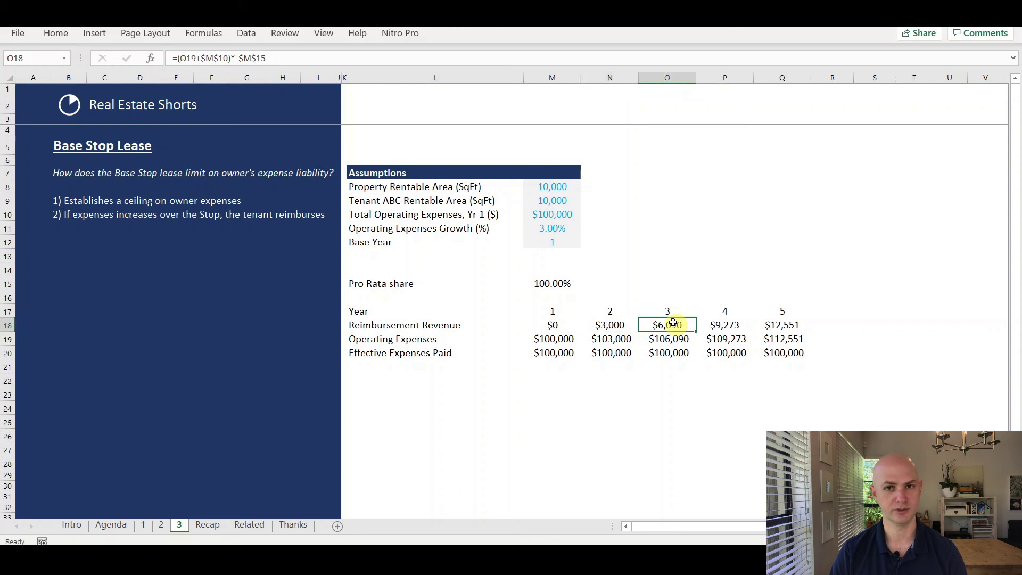
pyautogui.click(555, 339)
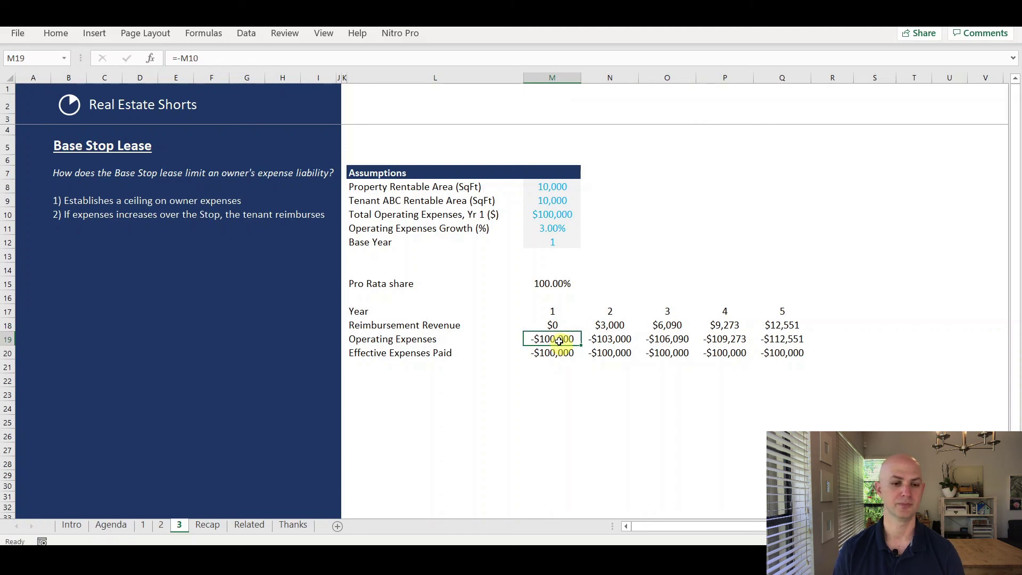
pyautogui.hotkey('ctrl', 'pagedown')
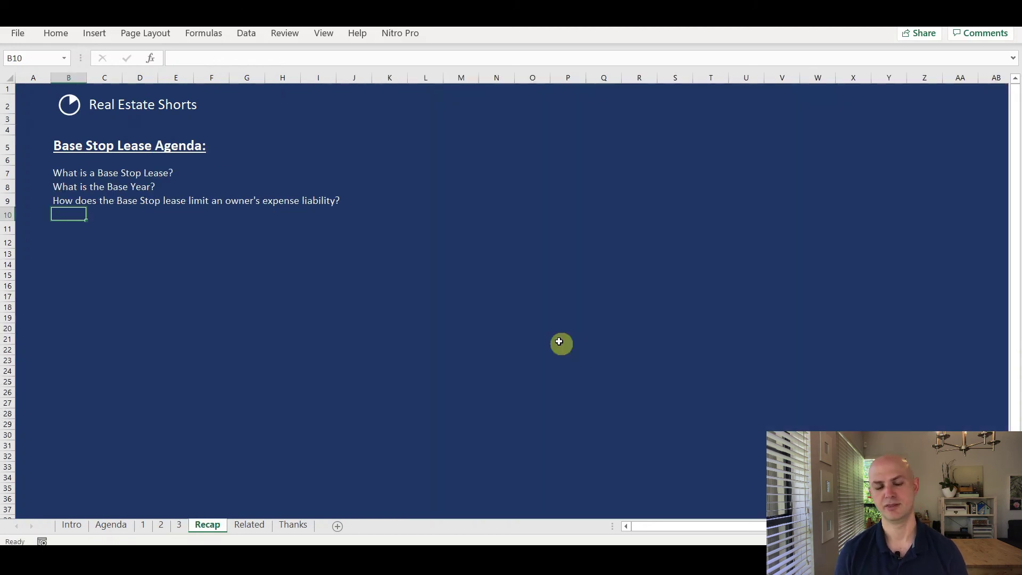